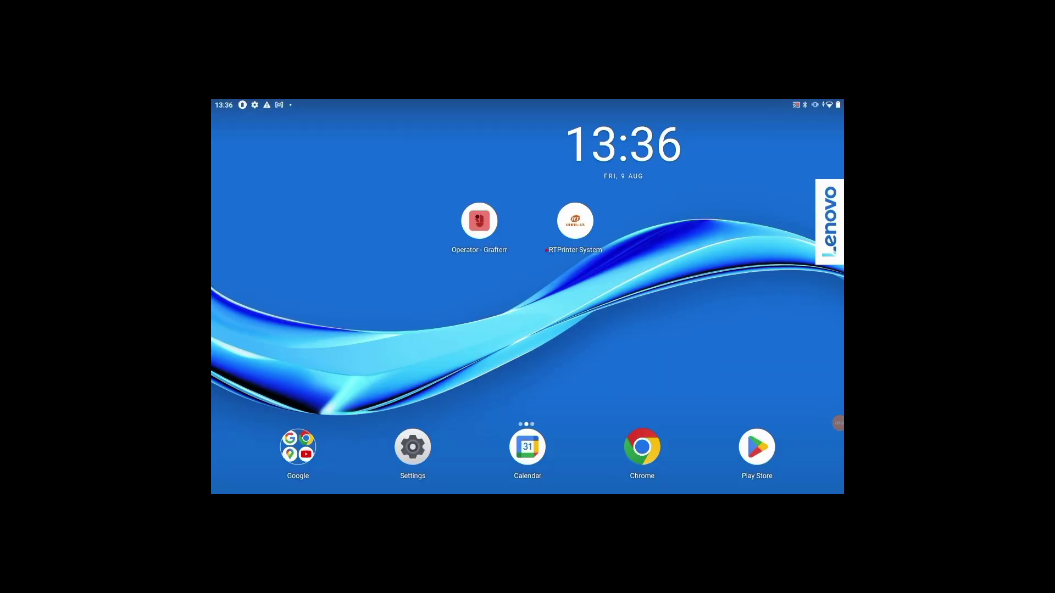
{"action": "left_click", "coordinate": [413, 446]}
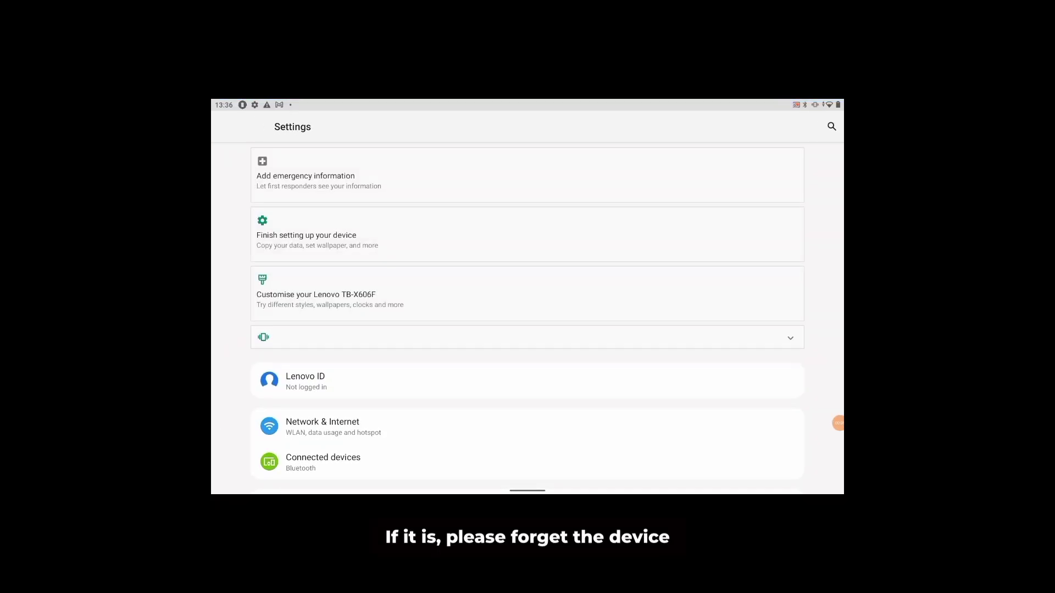
{"action": "left_click", "coordinate": [323, 458]}
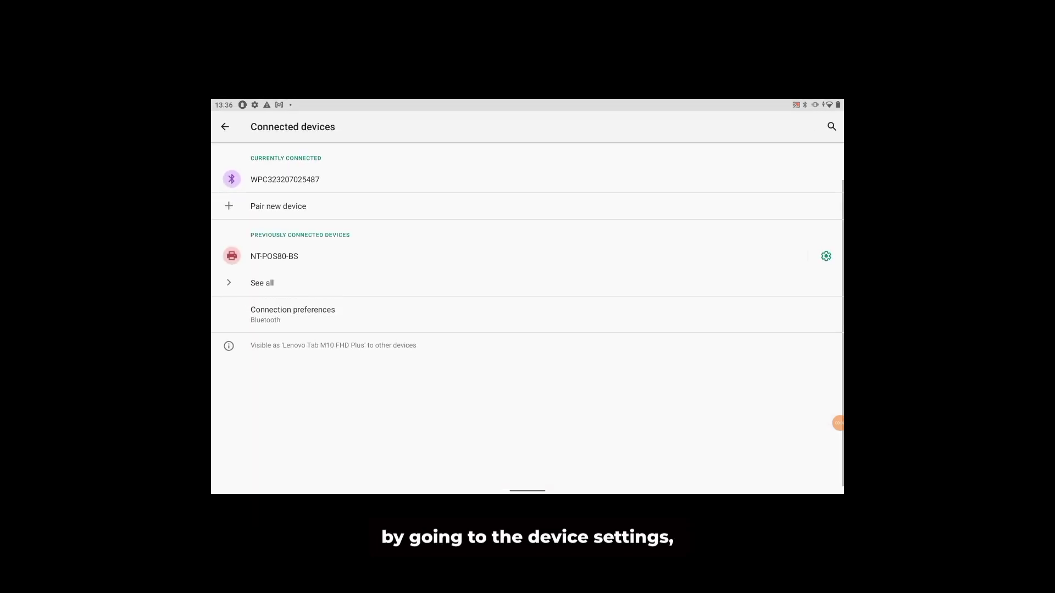
{"action": "left_click", "coordinate": [285, 179]}
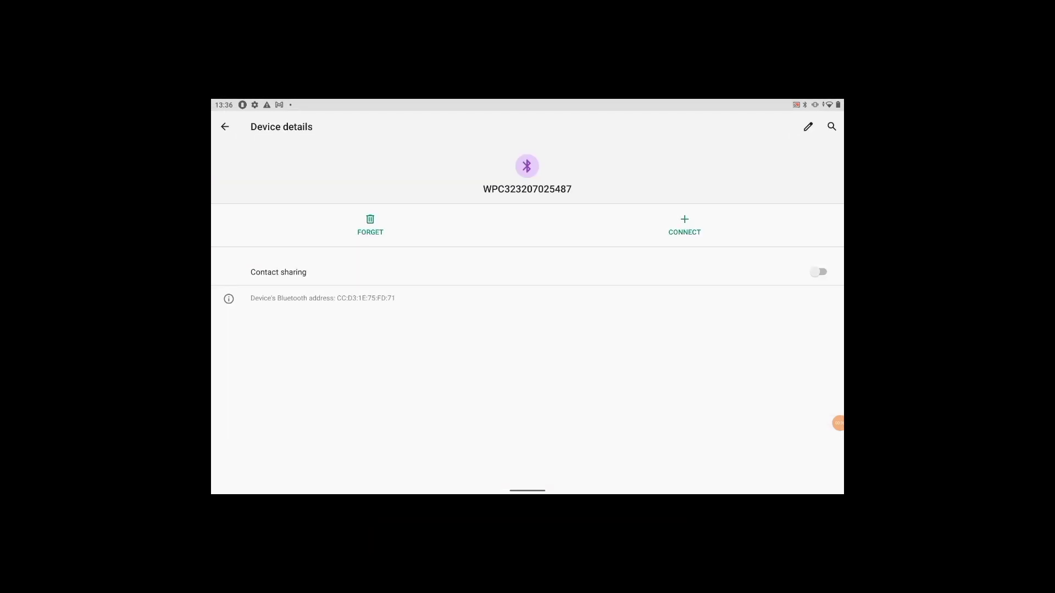
{"action": "left_click", "coordinate": [370, 225]}
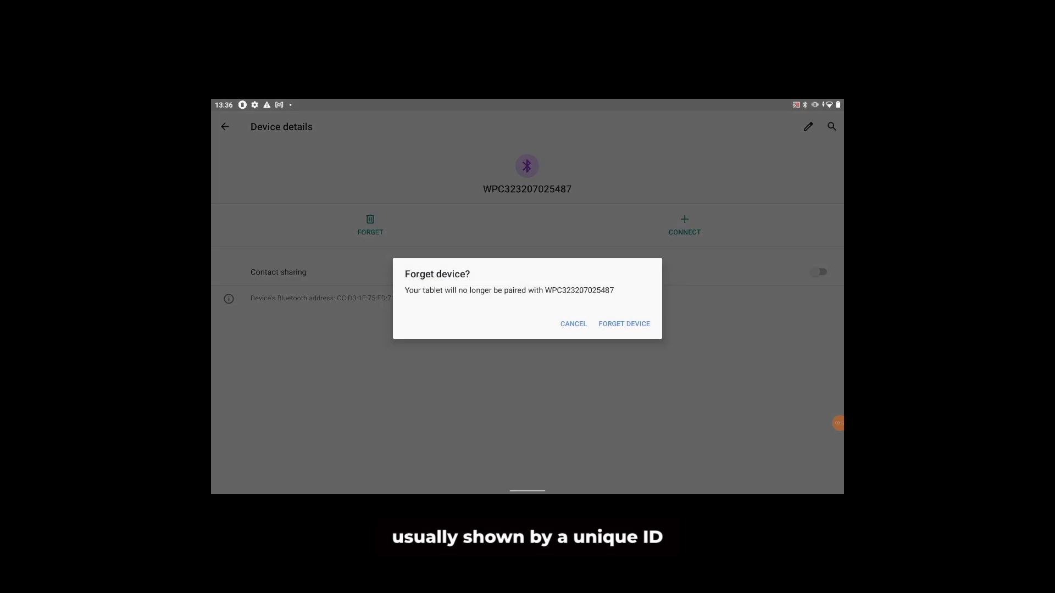
{"action": "left_click", "coordinate": [623, 324]}
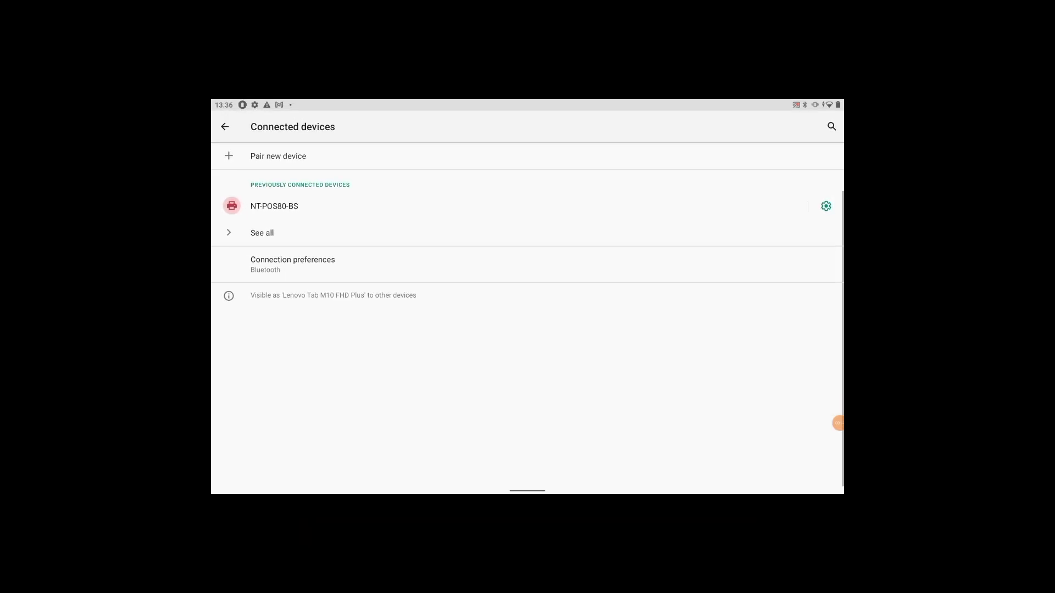
Open Grafterr Operator, set the payment terminal to Grafterr Payments, and choose WisePad 3 (Bluetooth).
{"action": "left_click_drag", "start_coordinate": [527, 491], "coordinate": [527, 372]}
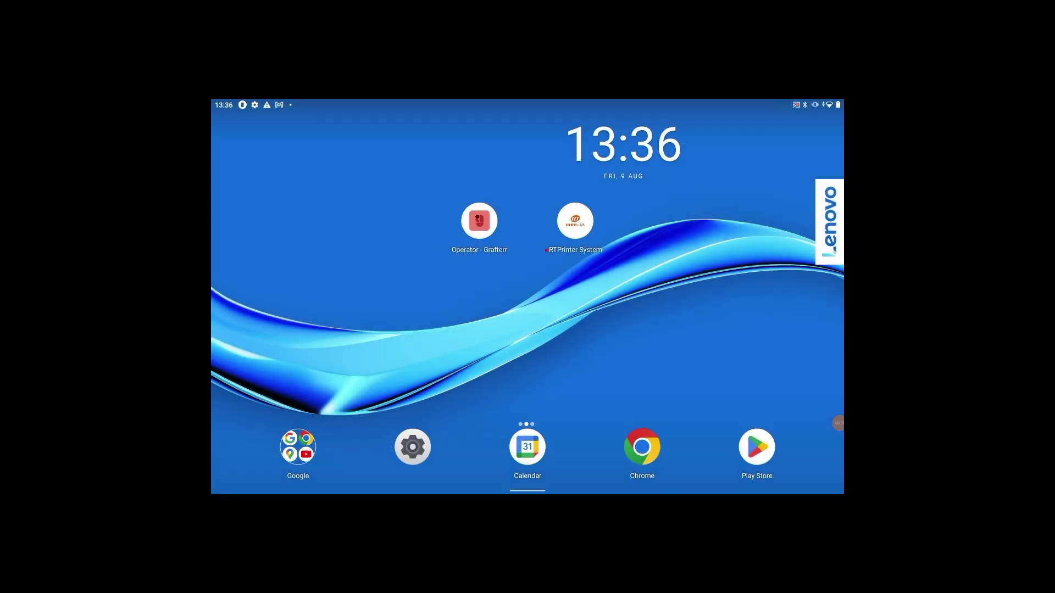
{"action": "left_click", "coordinate": [479, 221]}
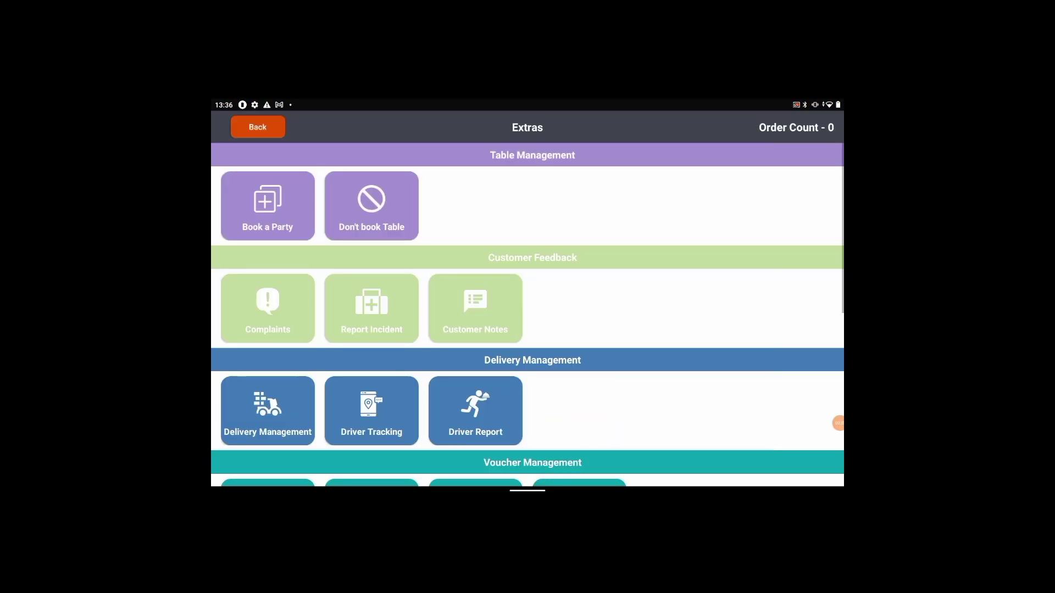
{"action": "scroll", "coordinate": [527, 313], "scroll_direction": "down", "scroll_amount": 5}
{"action": "scroll", "coordinate": [528, 313], "scroll_direction": "down", "scroll_amount": 3}
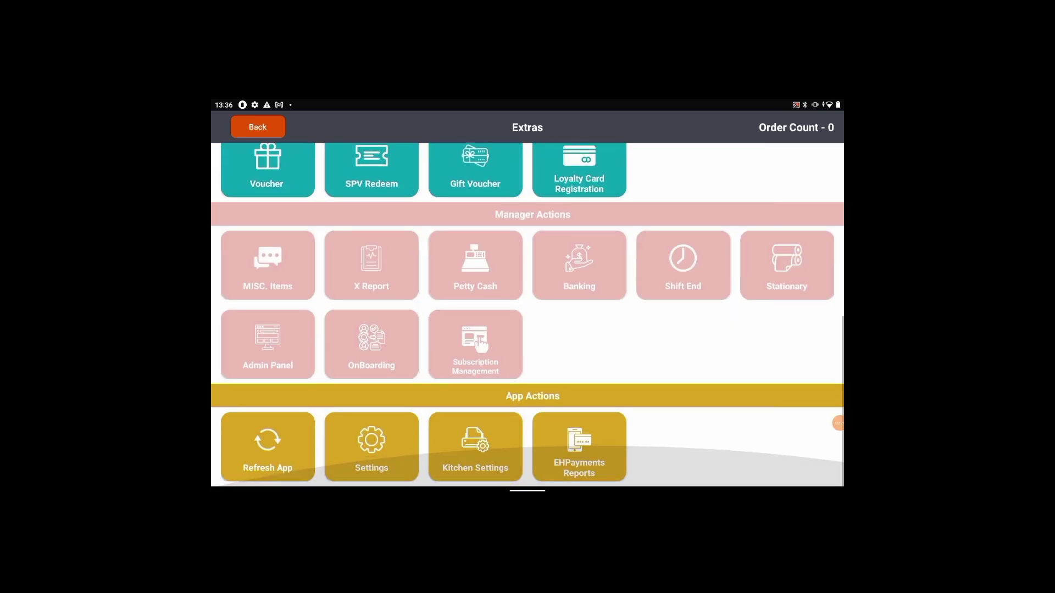
{"action": "scroll", "coordinate": [528, 314], "scroll_direction": "down", "scroll_amount": 2}
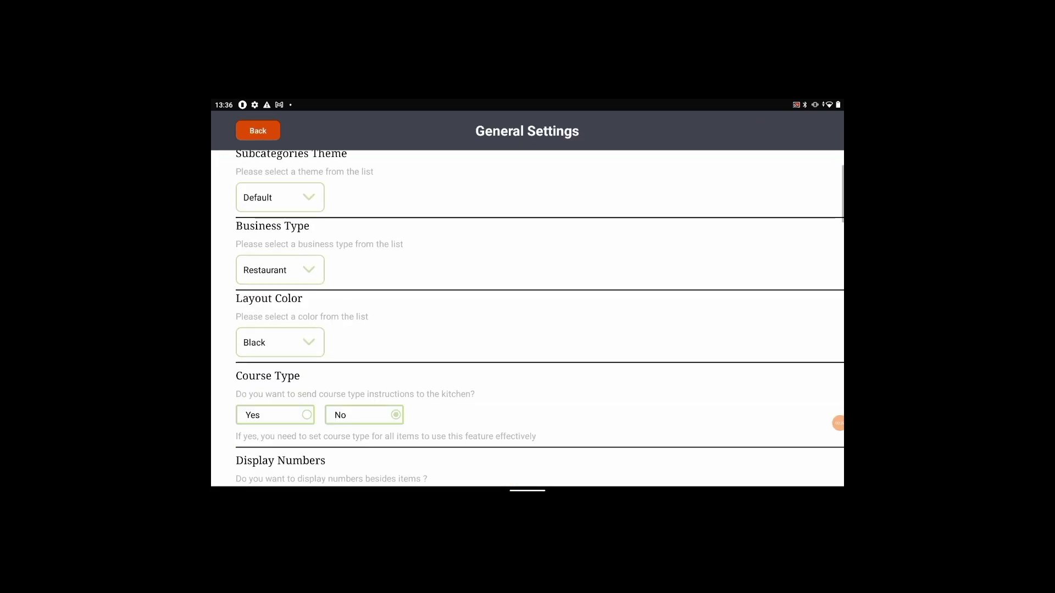
{"action": "scroll", "coordinate": [528, 314], "scroll_direction": "down", "scroll_amount": 10}
{"action": "scroll", "coordinate": [527, 313], "scroll_direction": "up", "scroll_amount": 1}
{"action": "left_click", "coordinate": [302, 250]}
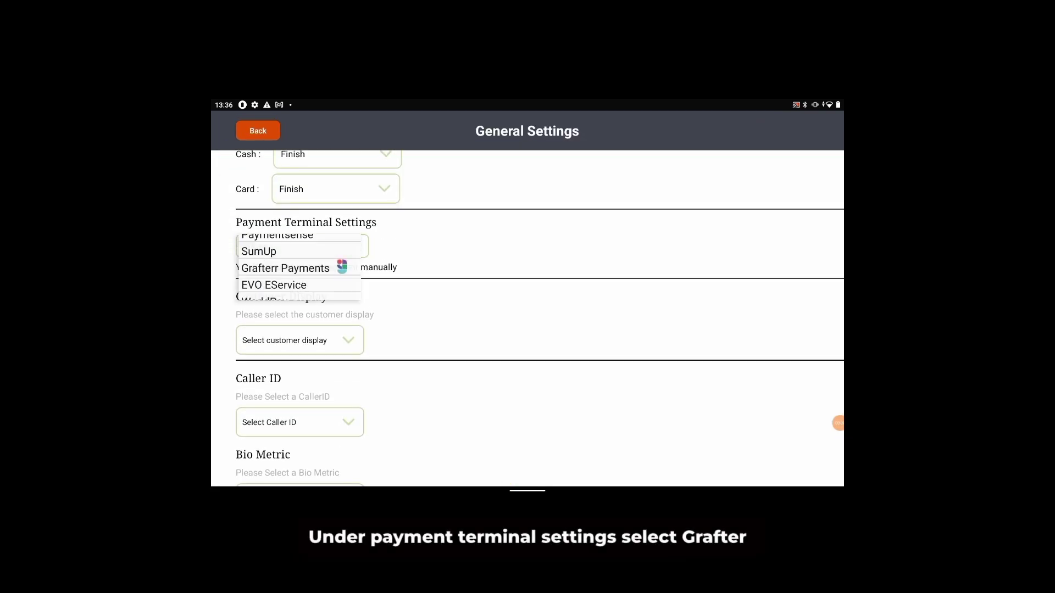
{"action": "left_click", "coordinate": [284, 293]}
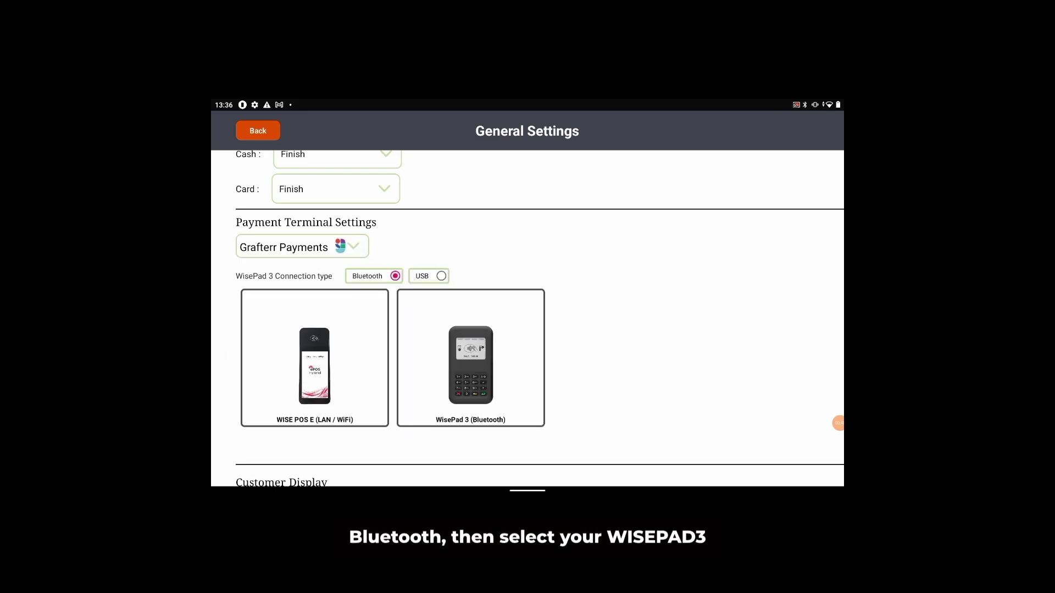
{"action": "left_click", "coordinate": [471, 357]}
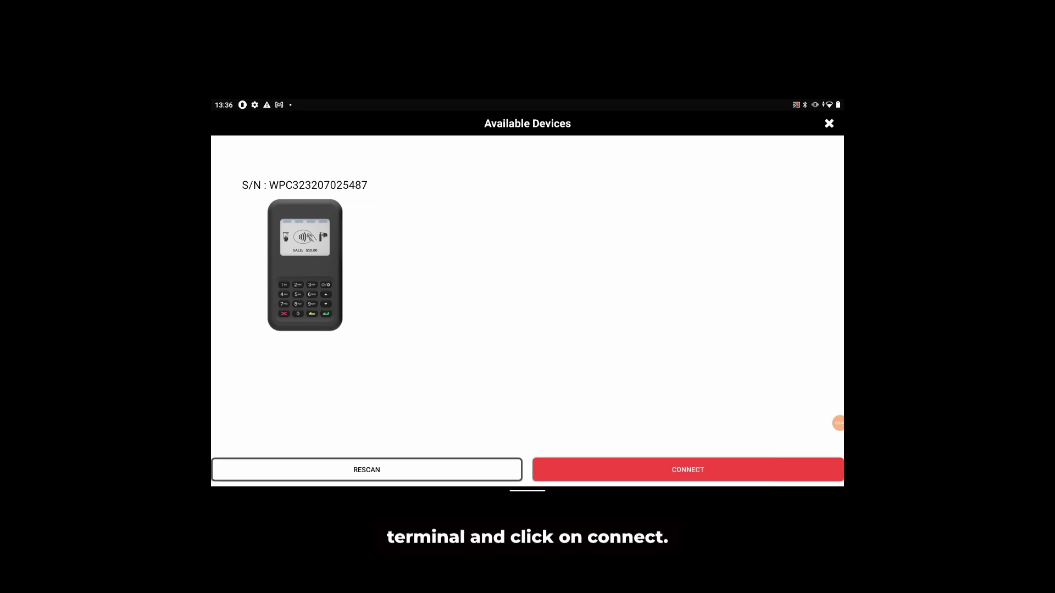
{"action": "left_click", "coordinate": [305, 264]}
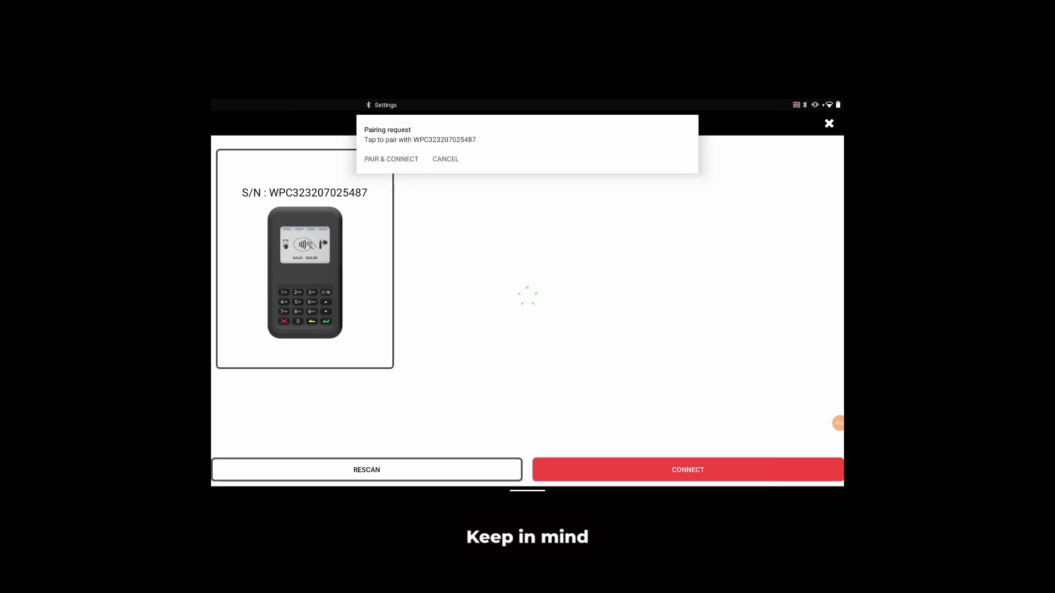
{"action": "left_click", "coordinate": [390, 158]}
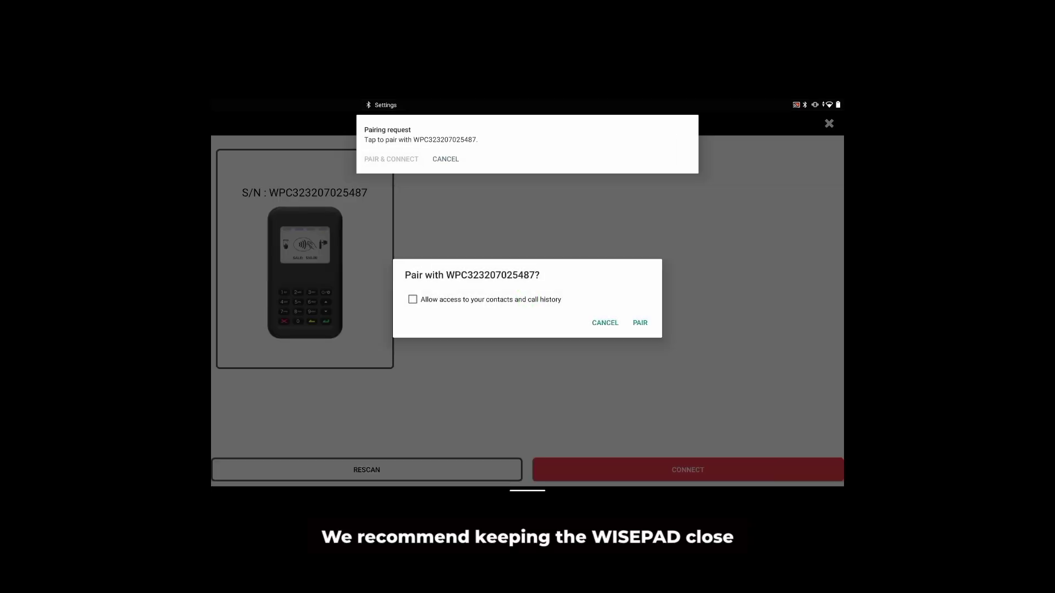
{"action": "left_click", "coordinate": [640, 323]}
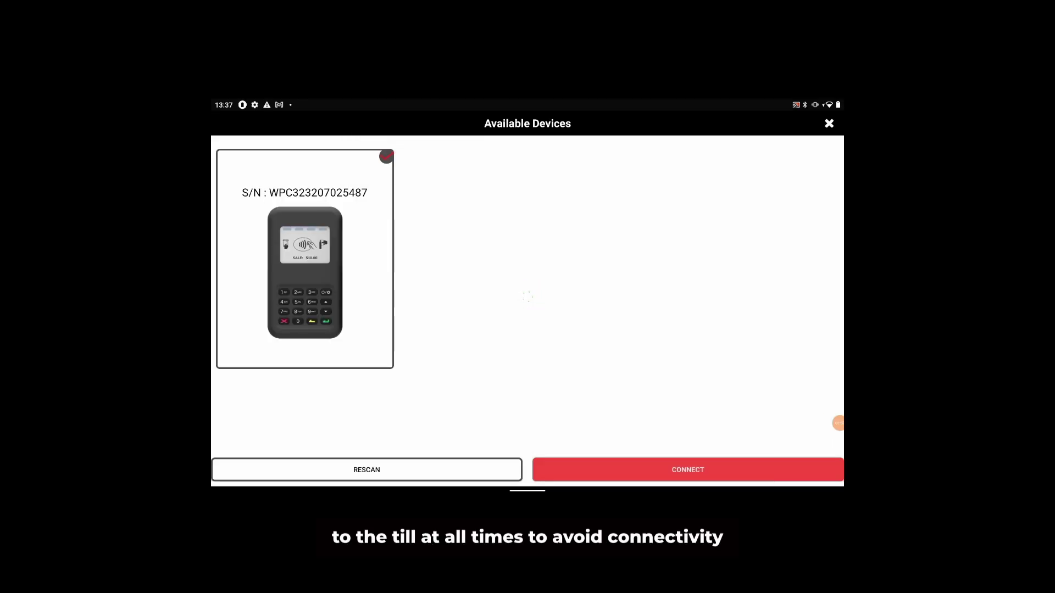